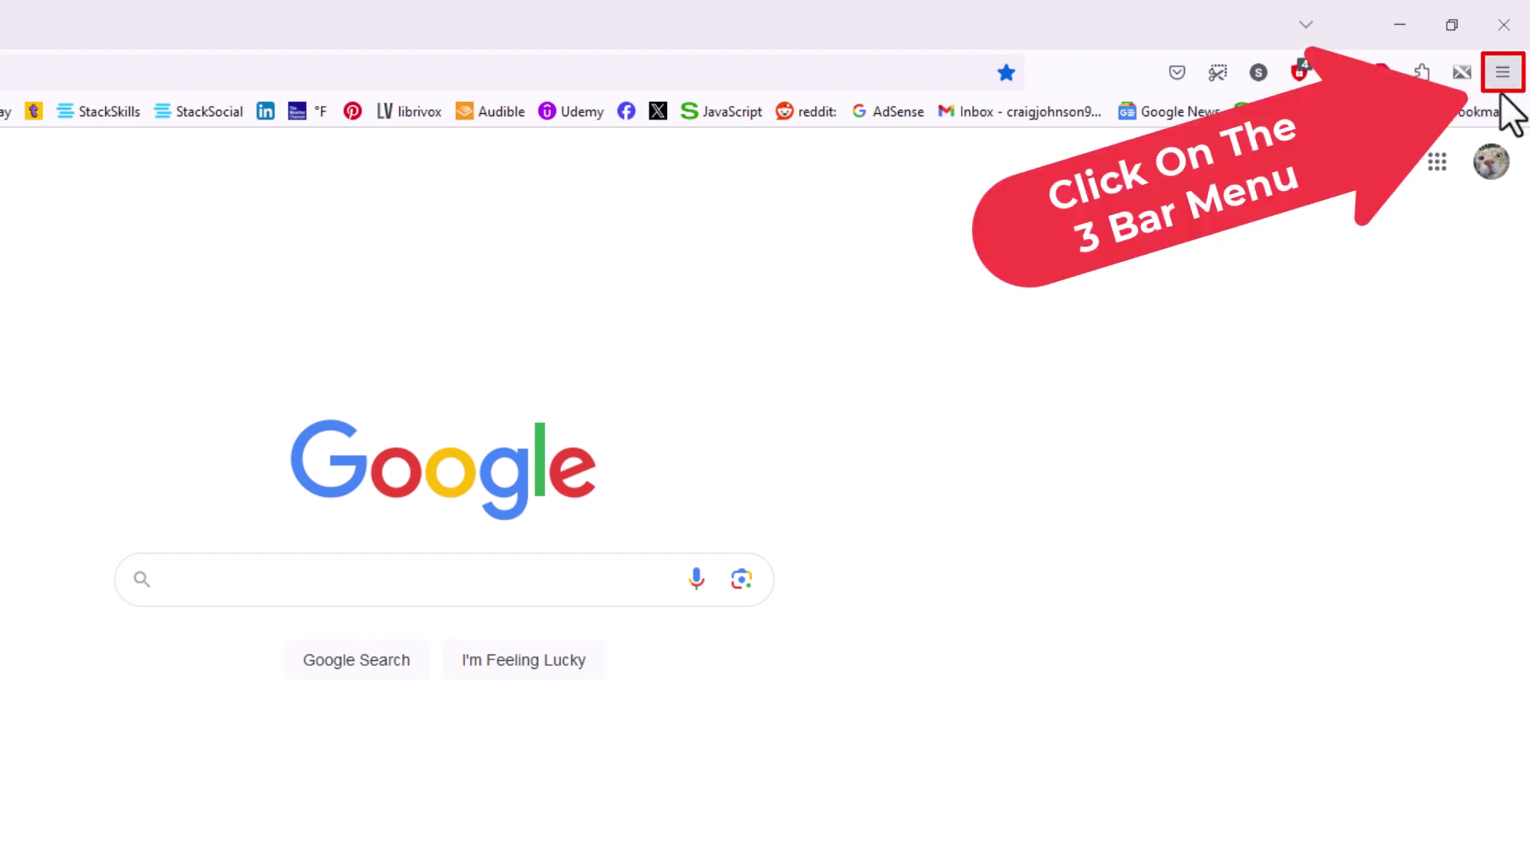
Open Firefox Settings from the main menu, showing the General section.
{"action": "left_click", "coordinate": [1502, 74]}
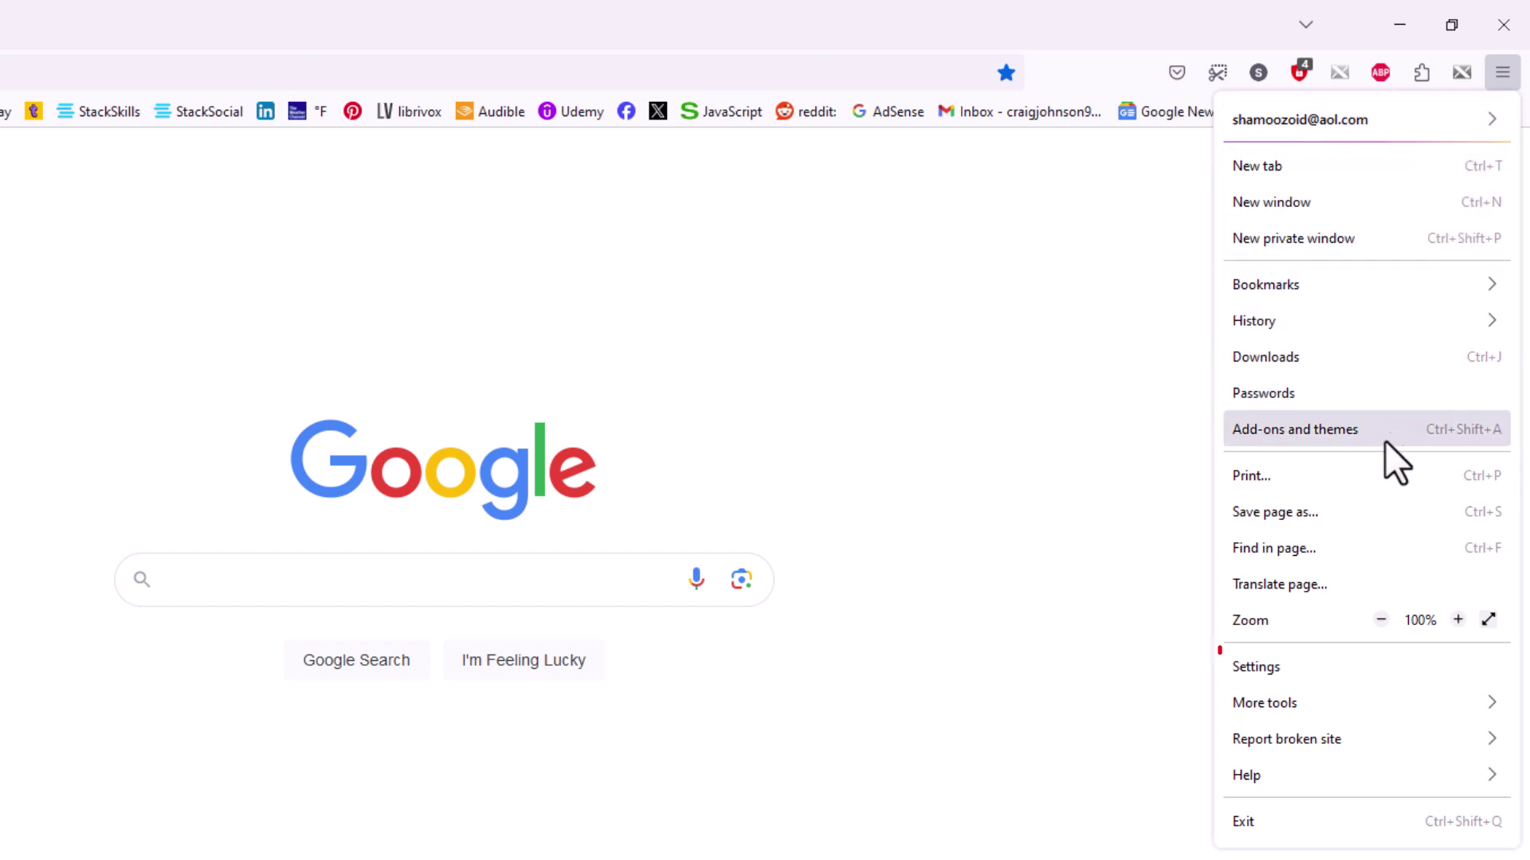
{"action": "left_click", "coordinate": [1309, 668]}
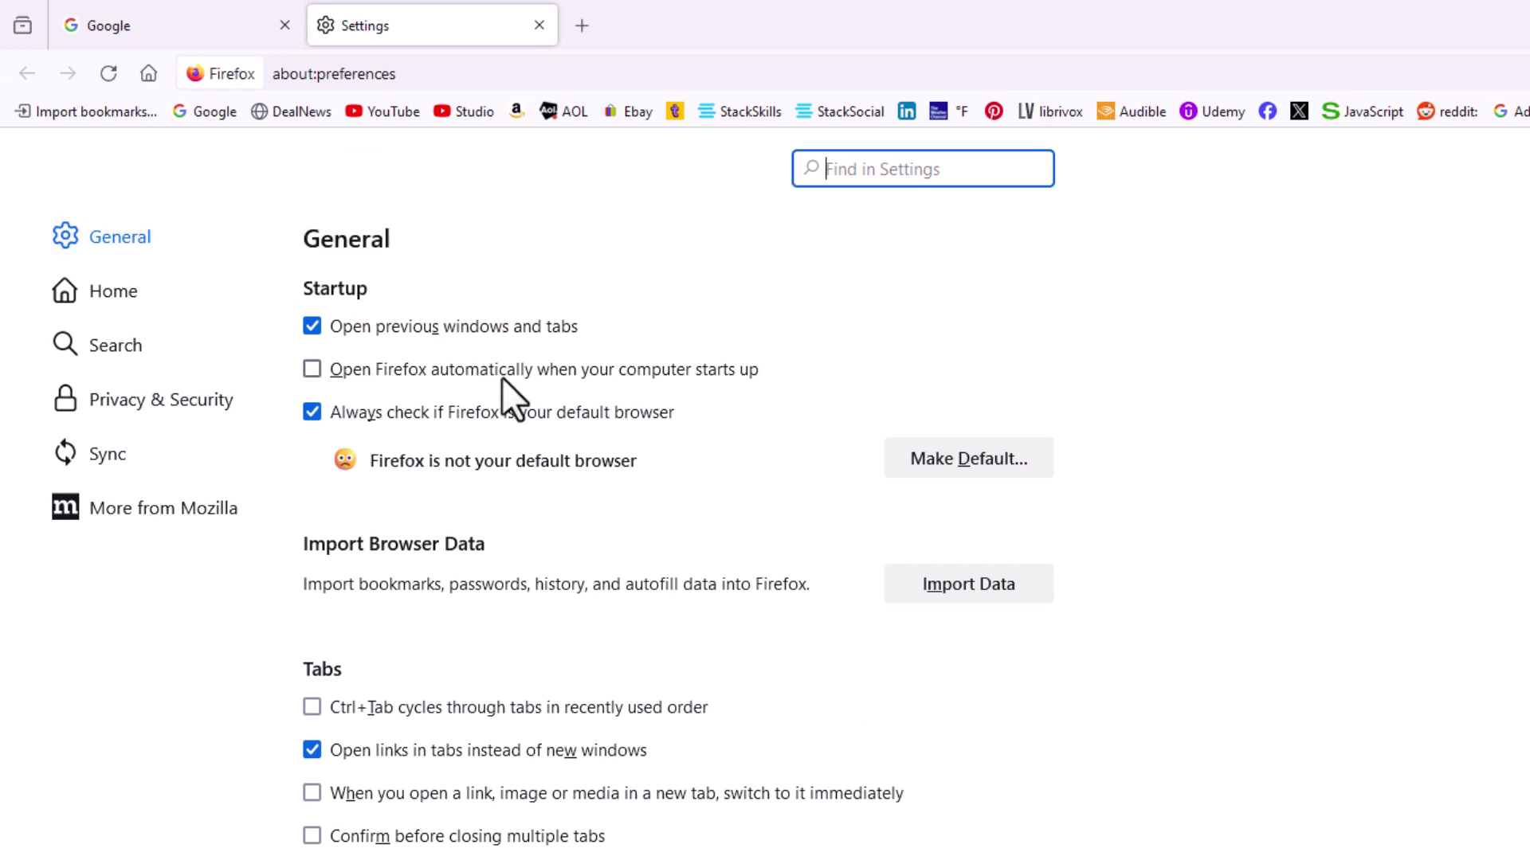
{"action": "scroll", "coordinate": [605, 490], "scroll_direction": "down", "scroll_amount": 5}
{"action": "scroll", "coordinate": [600, 512], "scroll_direction": "down", "scroll_amount": 5}
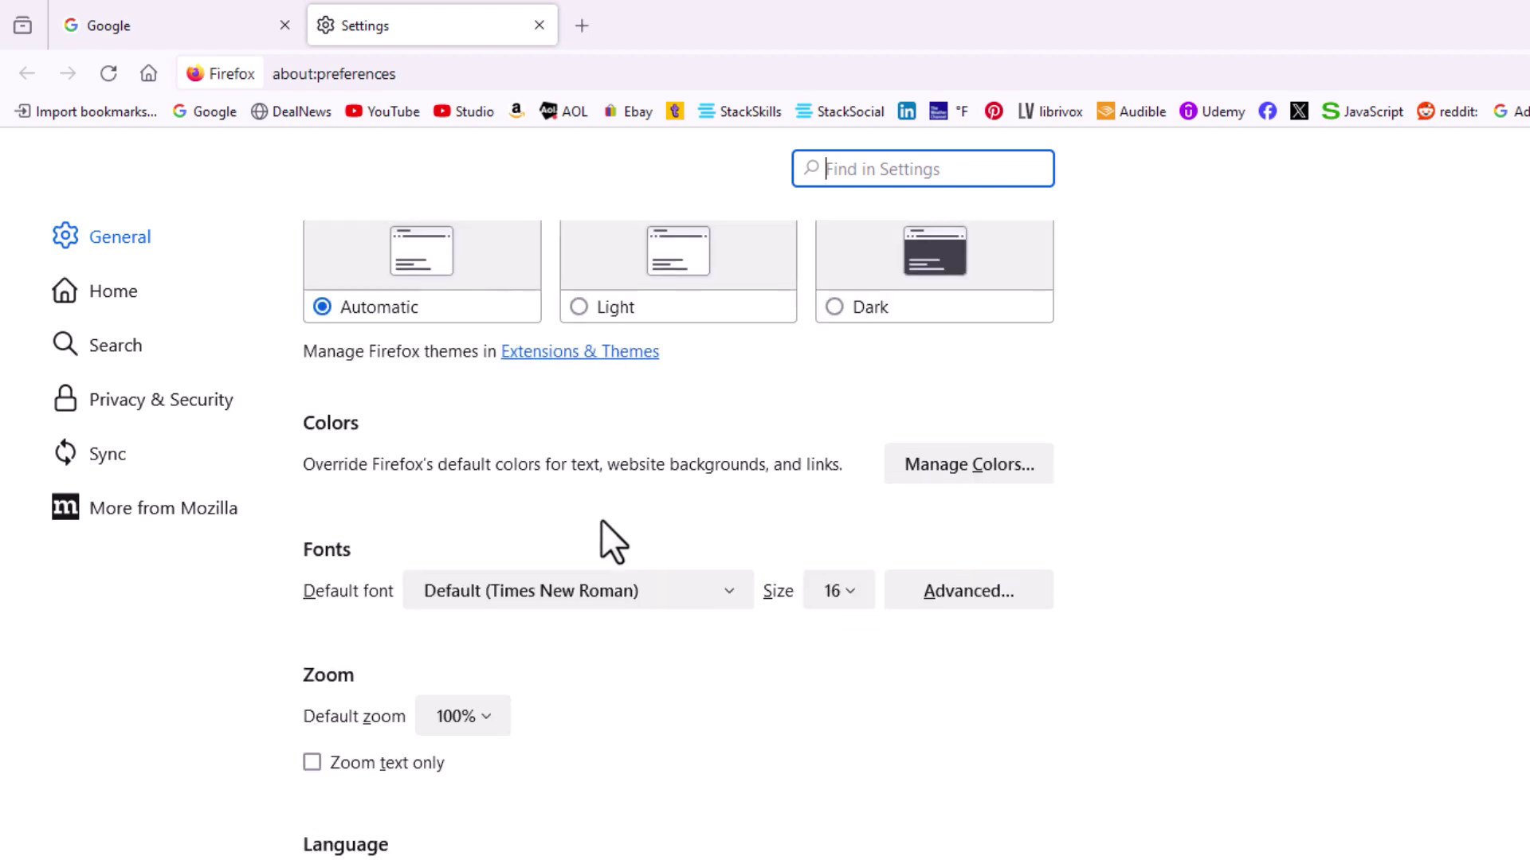
{"action": "scroll", "coordinate": [1102, 779], "scroll_direction": "down", "scroll_amount": 5}
{"action": "scroll", "coordinate": [1100, 782], "scroll_direction": "down", "scroll_amount": 5}
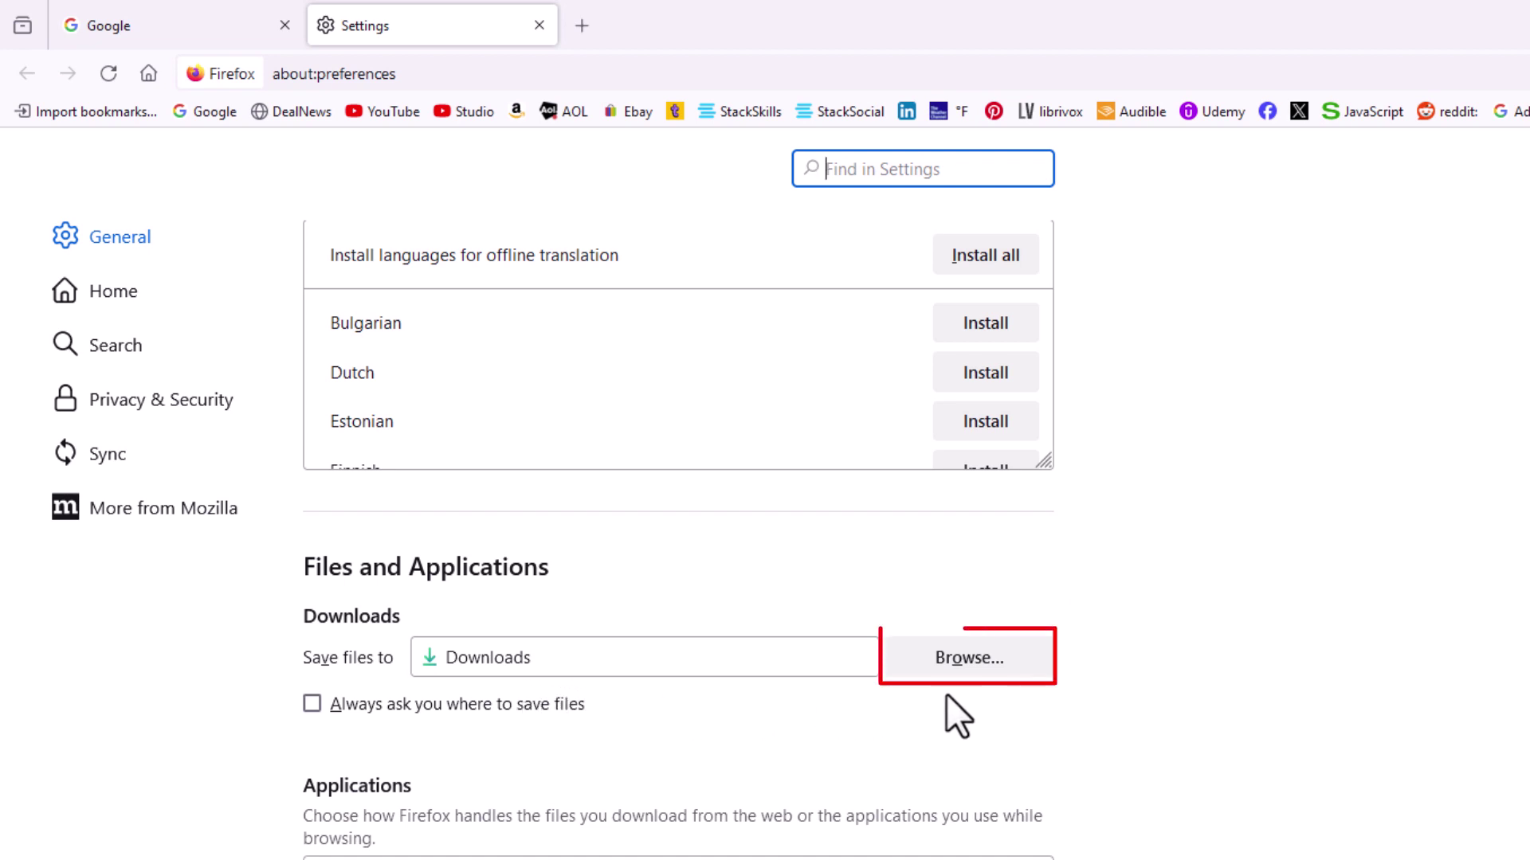
Set the download 'Save files to' location to the Desktop folder.
{"action": "left_click", "coordinate": [964, 656]}
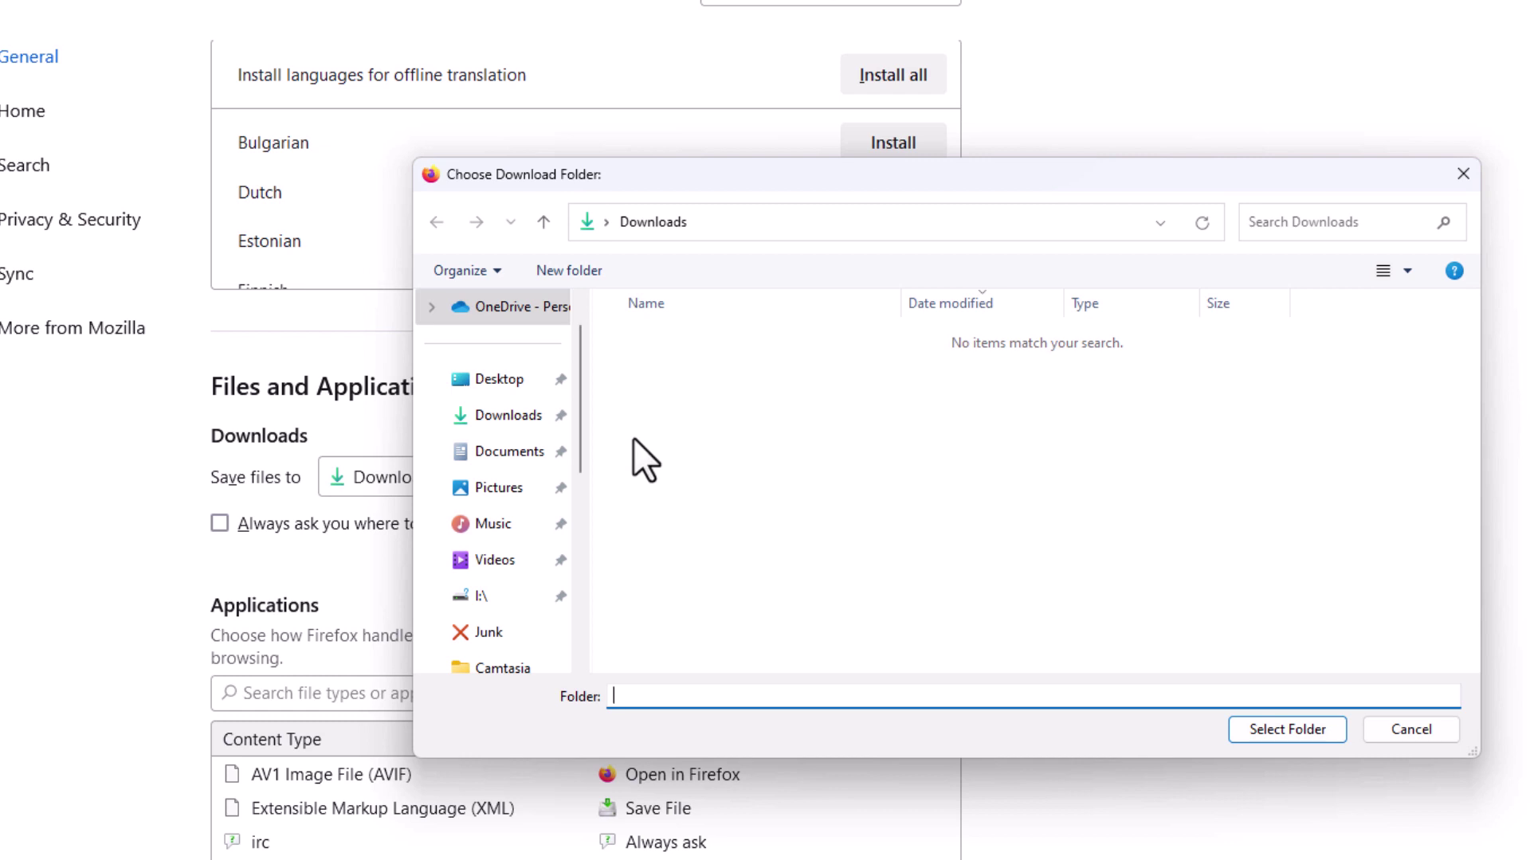
{"action": "left_click", "coordinate": [535, 396]}
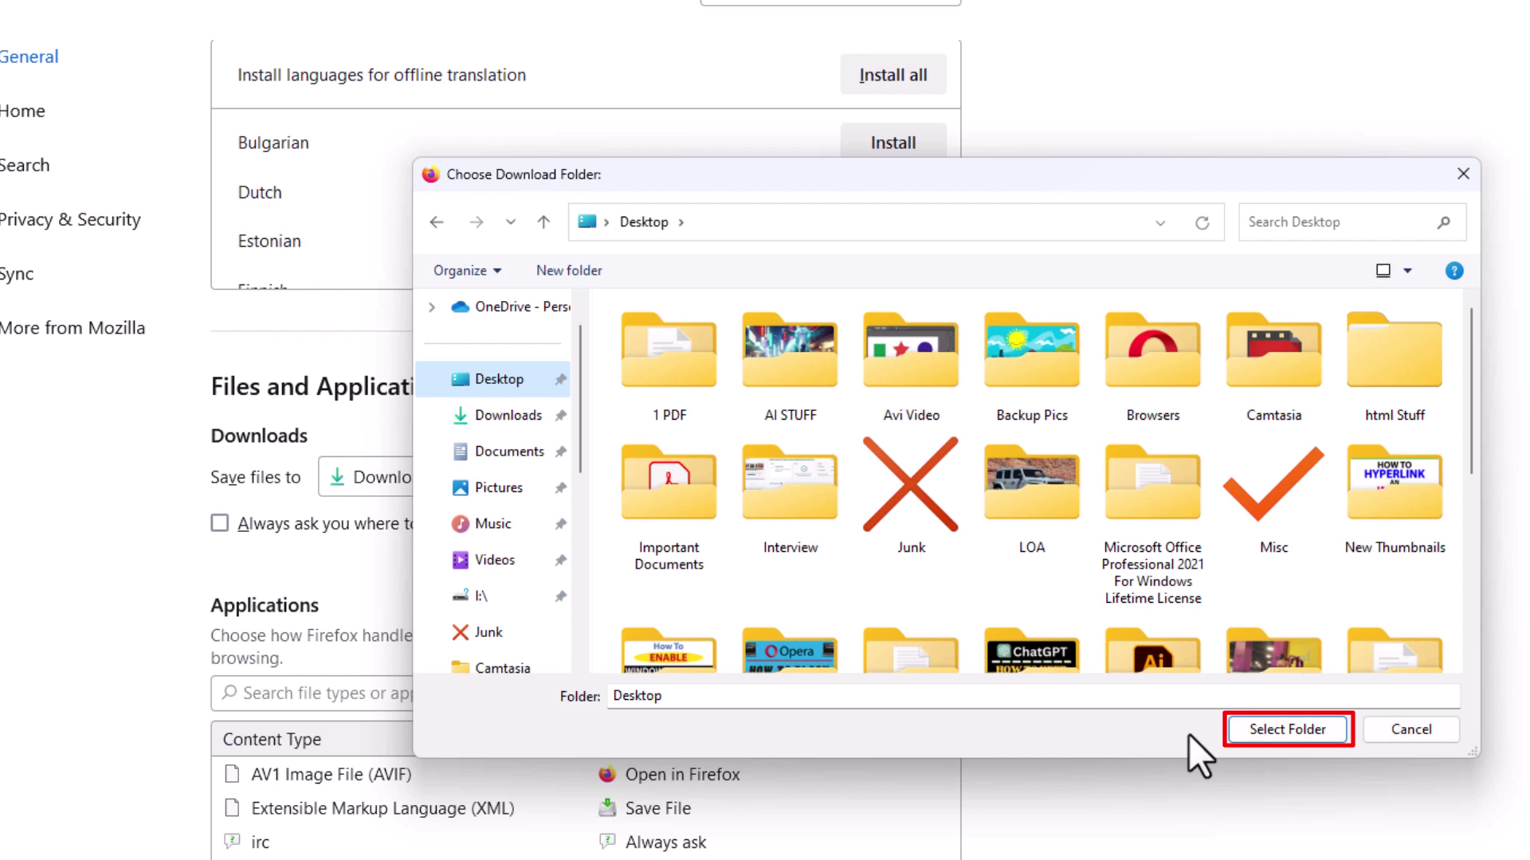
{"action": "left_click", "coordinate": [1276, 735]}
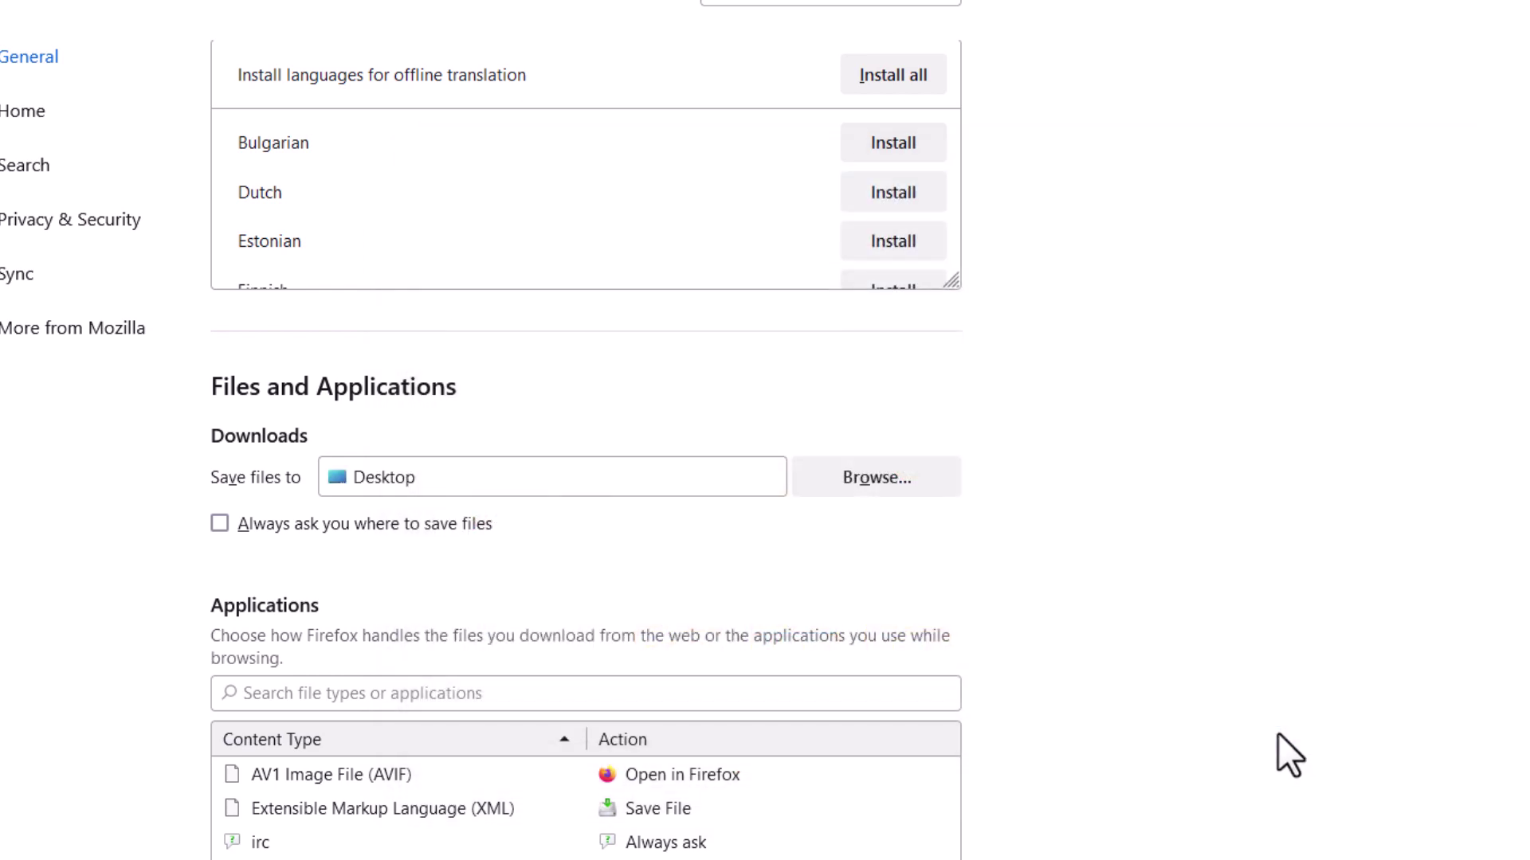